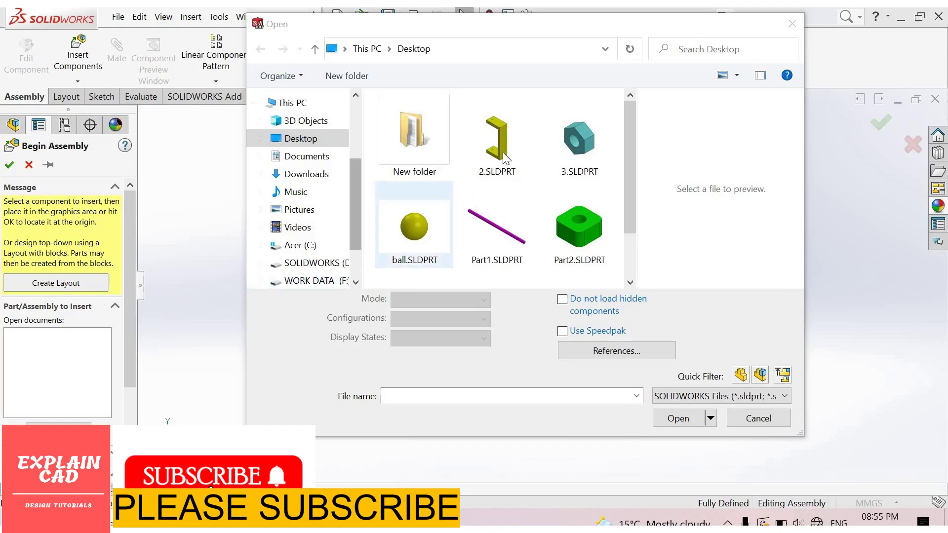
Step: Place the bracket 2.SLDPRT as the first component and insert Part1.SLDPRT and Part2.SLDPRT beside it
{"action": "left_click", "coordinate": [676, 391]}
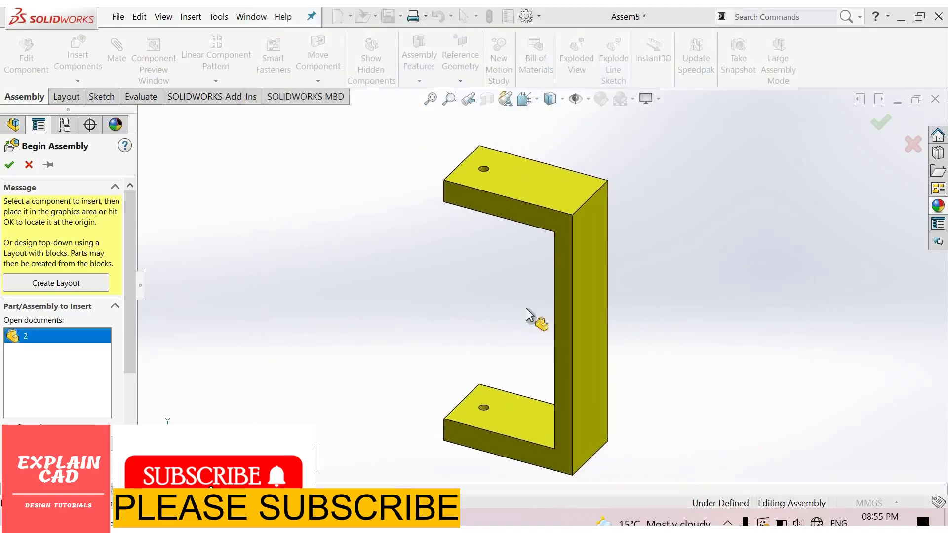
{"action": "left_click", "coordinate": [527, 310]}
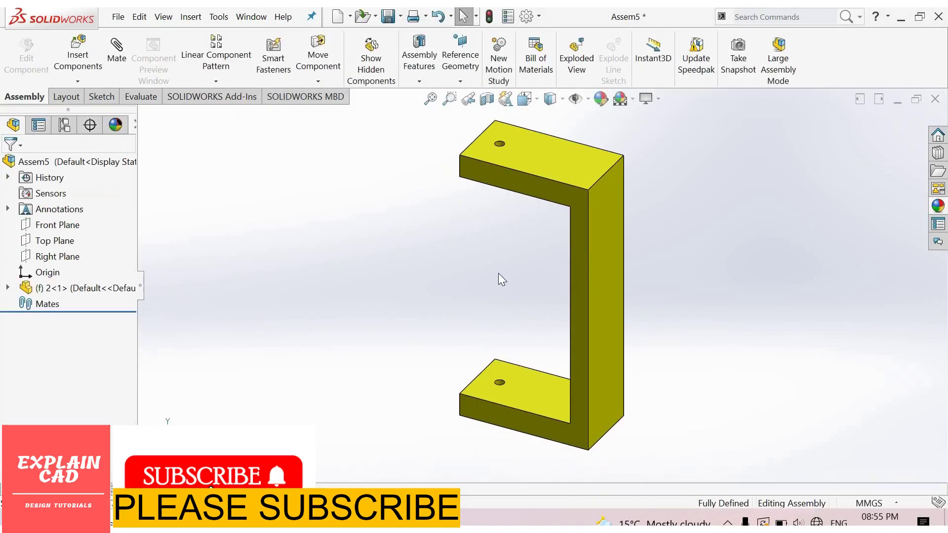
{"action": "left_click", "coordinate": [70, 52]}
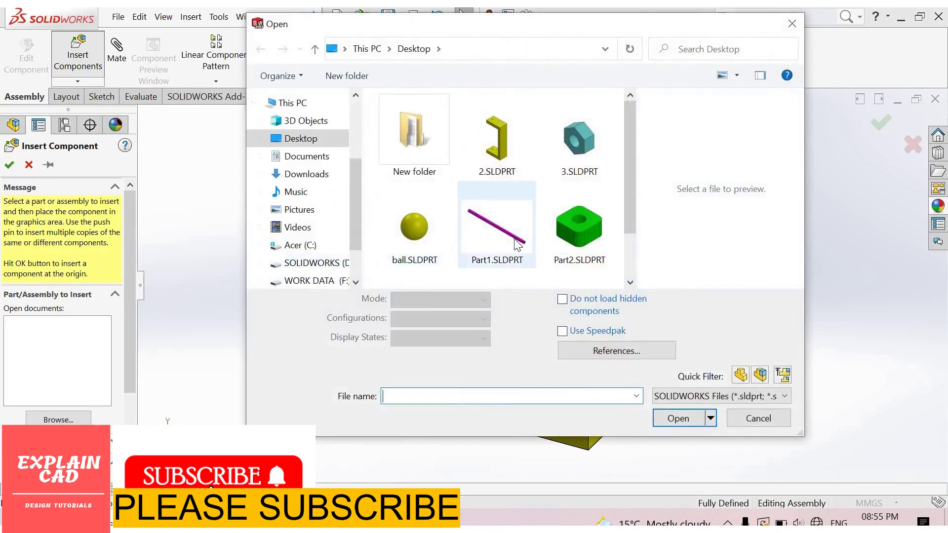
{"action": "left_click", "coordinate": [517, 244]}
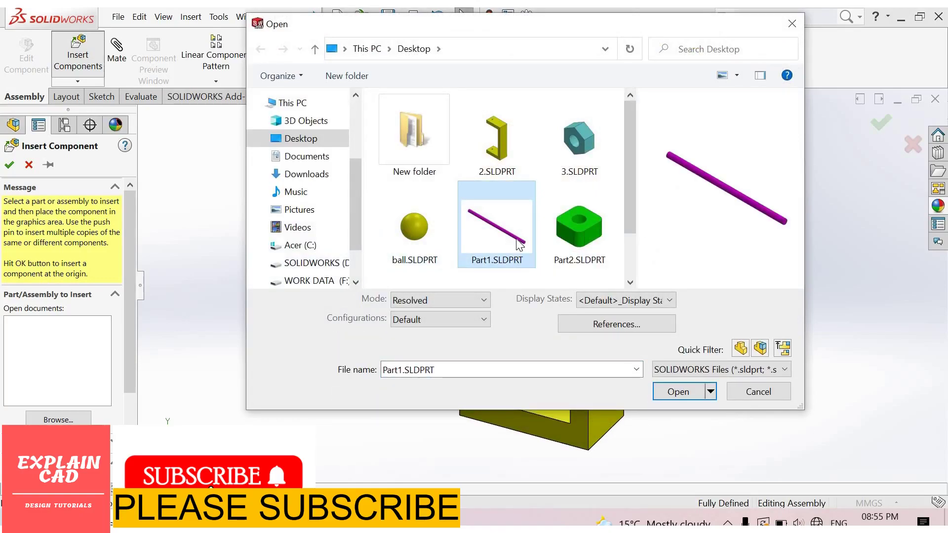
{"action": "left_click", "coordinate": [598, 250], "text": "ctrl"}
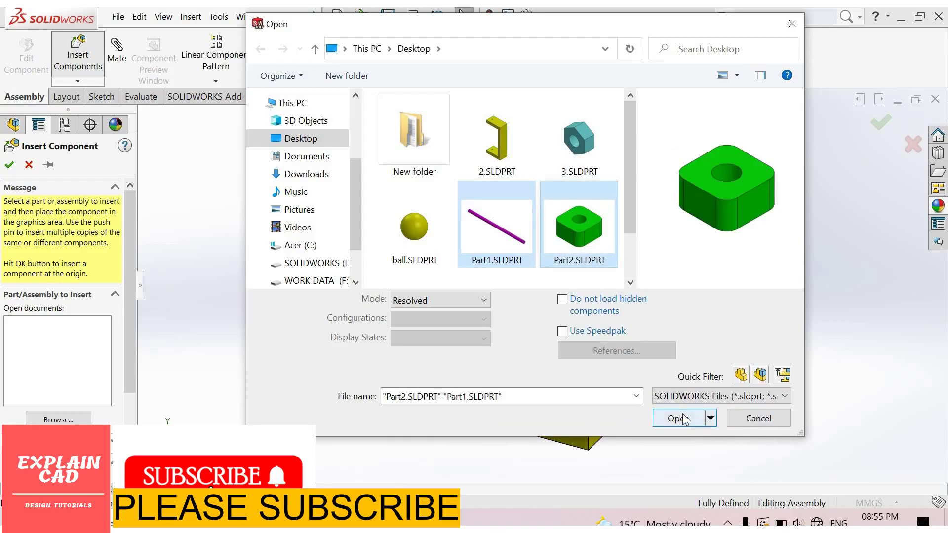
{"action": "left_click", "coordinate": [677, 419]}
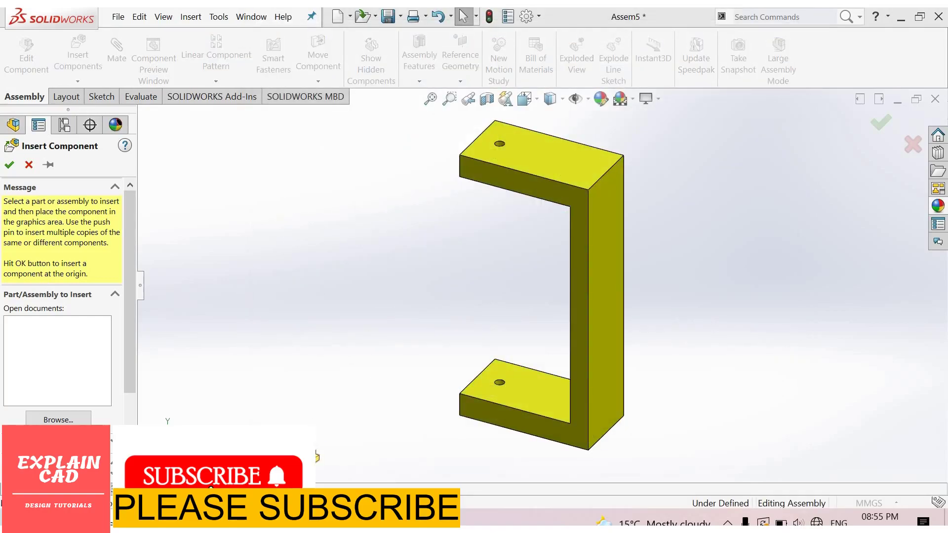
{"action": "left_click", "coordinate": [302, 460]}
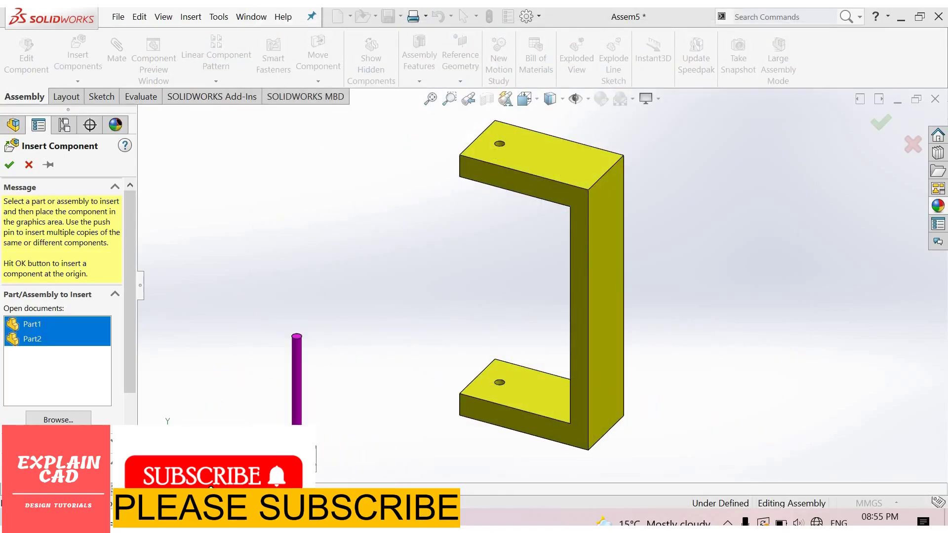
{"action": "left_click", "coordinate": [447, 318]}
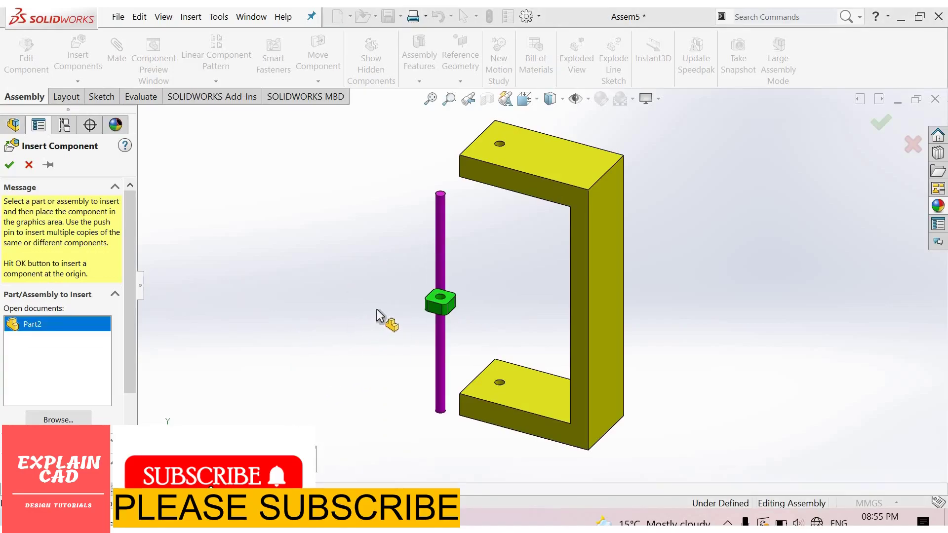
{"action": "left_click", "coordinate": [377, 314]}
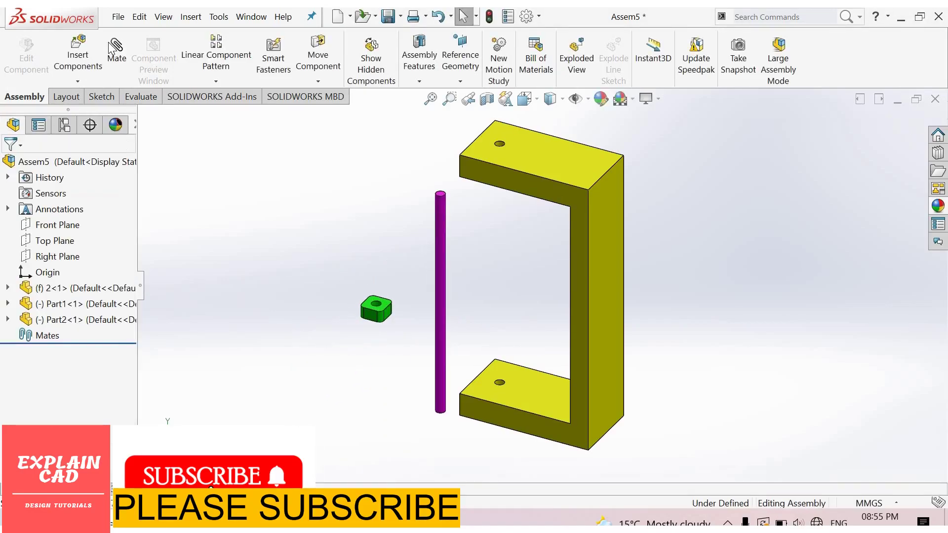
Step: Mate the purple rod concentric with the bracket's upper hole and its end face coincident with the bracket's top face
{"action": "left_click", "coordinate": [117, 48]}
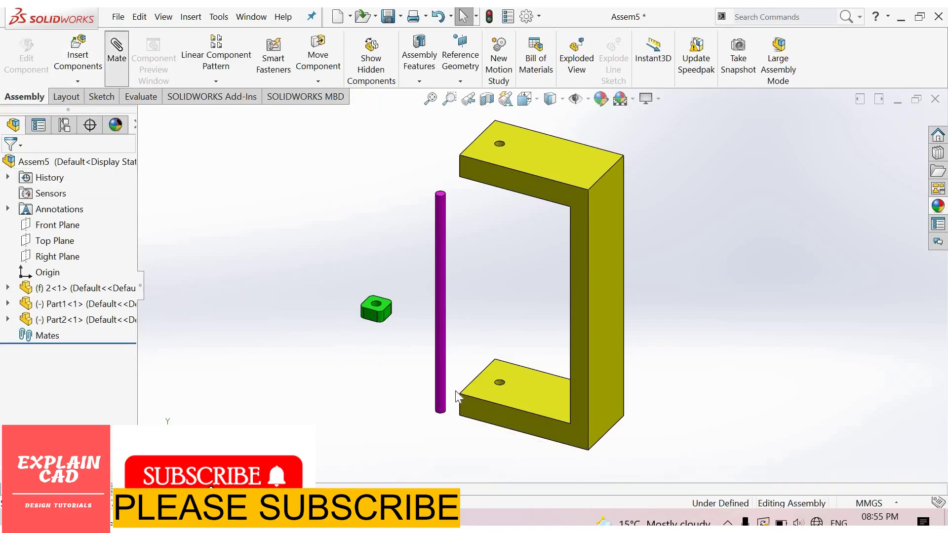
{"action": "left_click", "coordinate": [444, 247]}
{"action": "scroll", "coordinate": [512, 182], "scroll_direction": "down", "scroll_amount": 6}
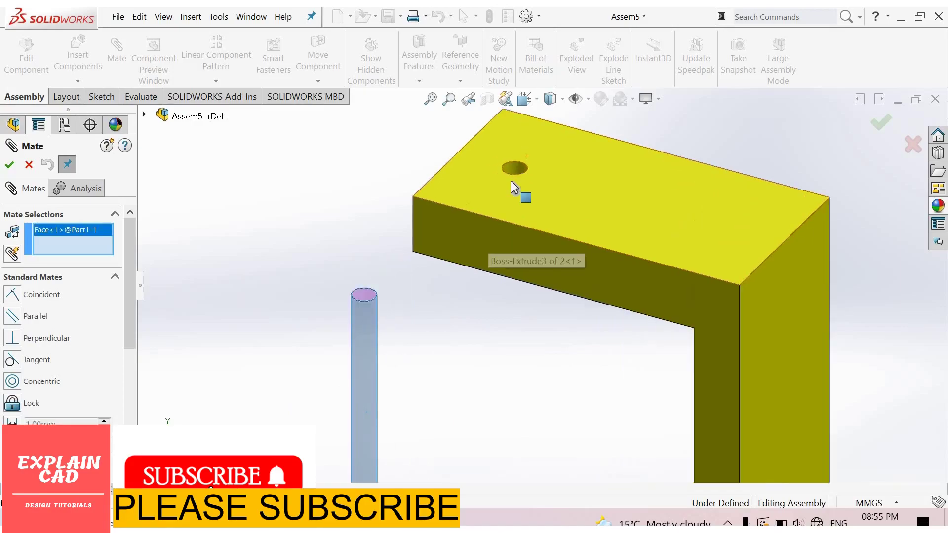
{"action": "left_click", "coordinate": [511, 181]}
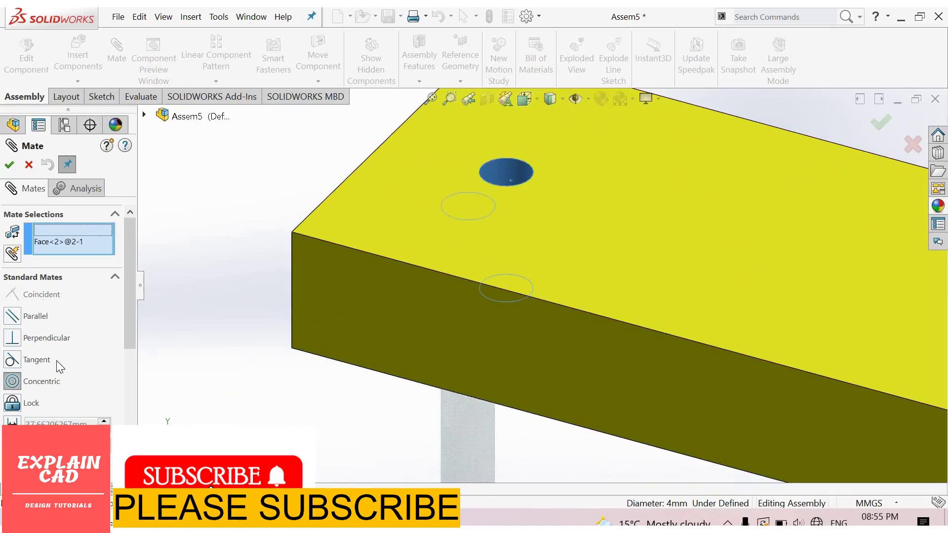
{"action": "left_click", "coordinate": [10, 166]}
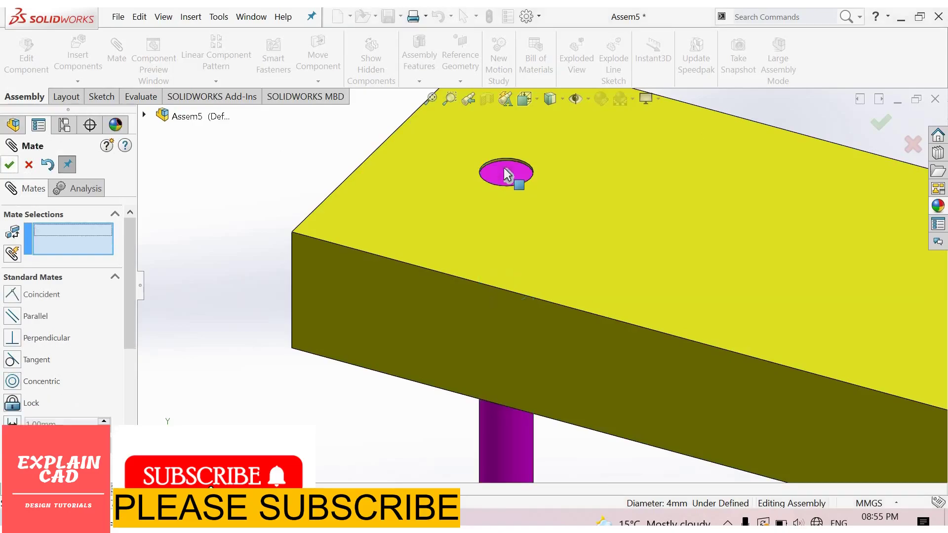
{"action": "left_click", "coordinate": [532, 219]}
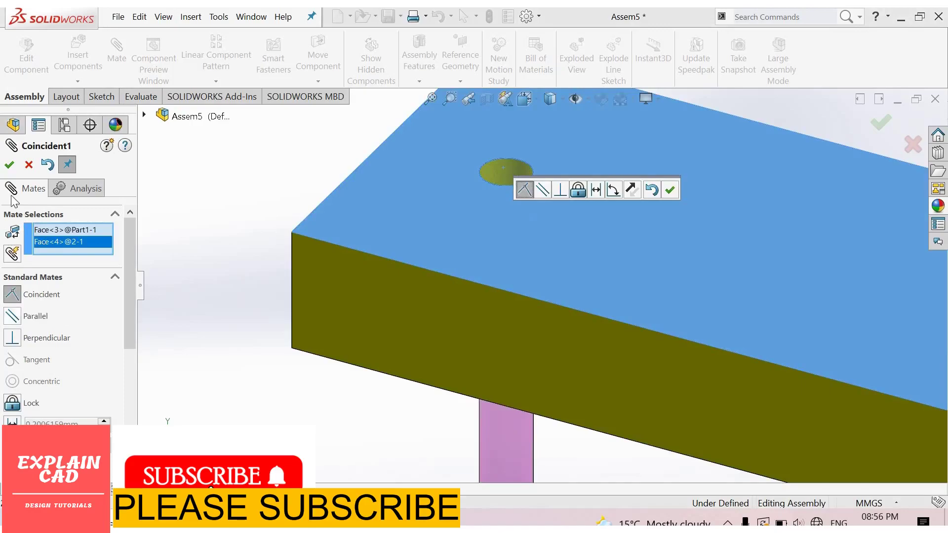
{"action": "key", "text": "Return"}
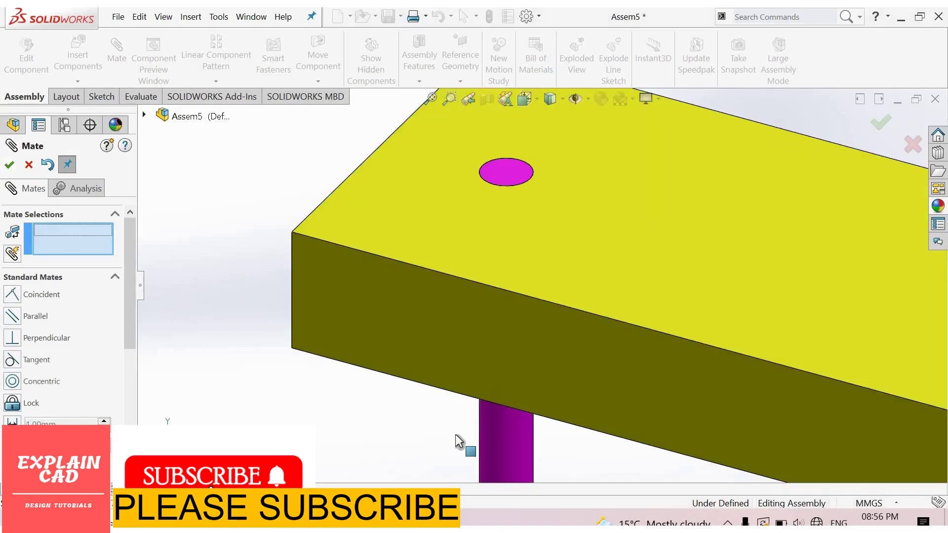
Step: Add a concentric mate between the green nut's hole and the cylindrical face of the purple rod
{"action": "scroll", "coordinate": [462, 375], "scroll_direction": "up", "scroll_amount": 6}
{"action": "scroll", "coordinate": [451, 345], "scroll_direction": "down", "scroll_amount": 5}
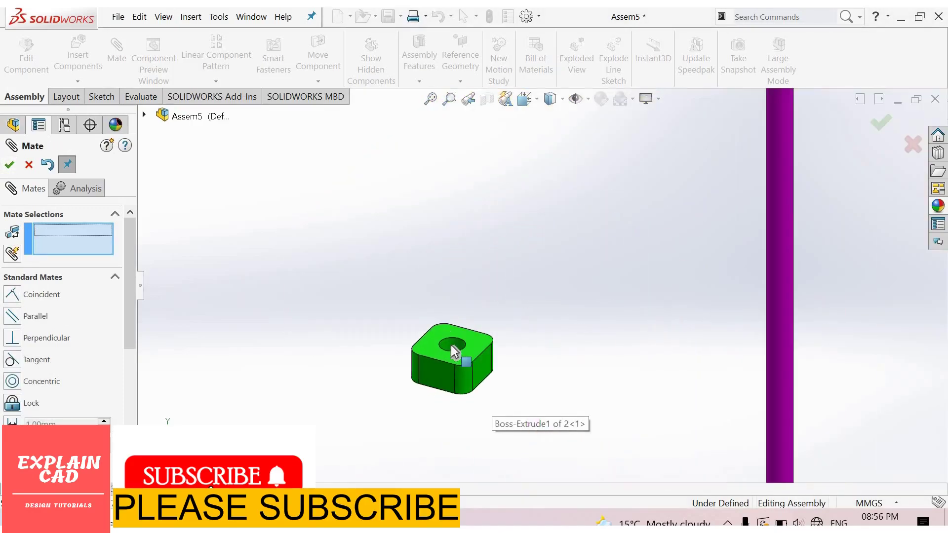
{"action": "left_click", "coordinate": [451, 344]}
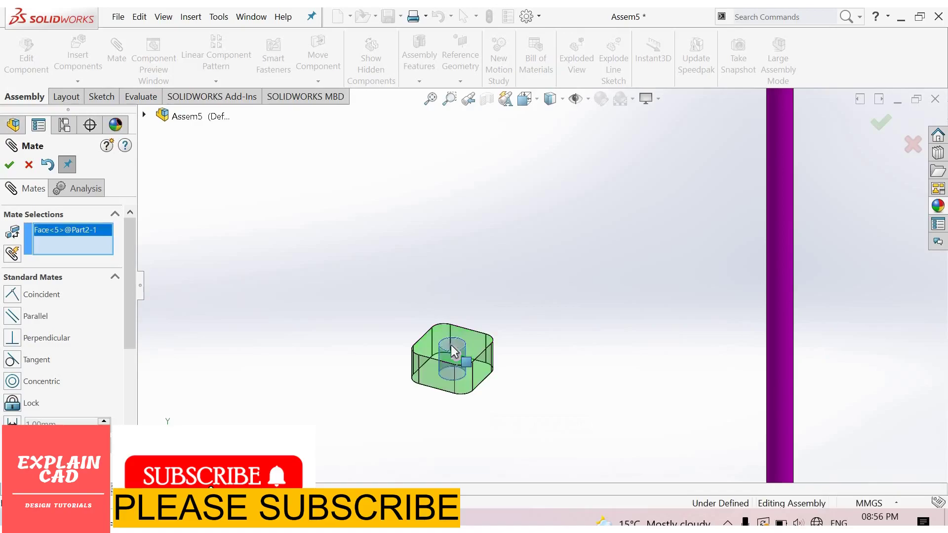
{"action": "left_click", "coordinate": [779, 340]}
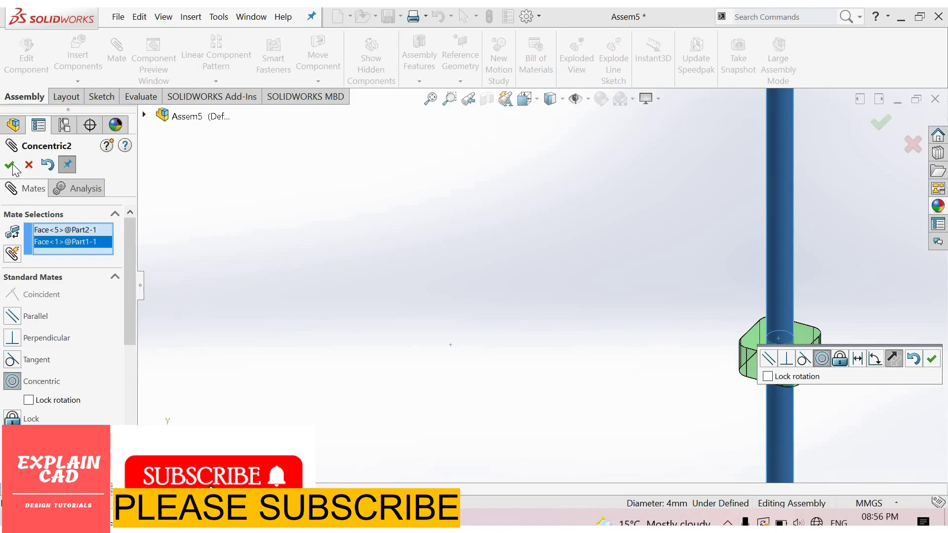
{"action": "key", "text": "Return"}
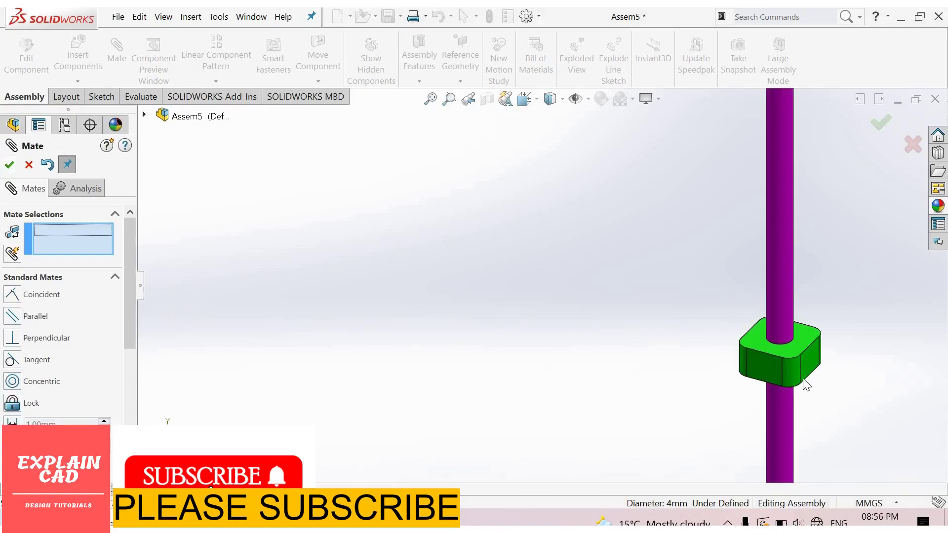
Step: Mate a flat side face of the green nut parallel to the end face of the bracket's lower arm
{"action": "scroll", "coordinate": [835, 368], "scroll_direction": "up", "scroll_amount": 5}
{"action": "middle_click_drag", "start_coordinate": [676, 354], "coordinate": [565, 283]}
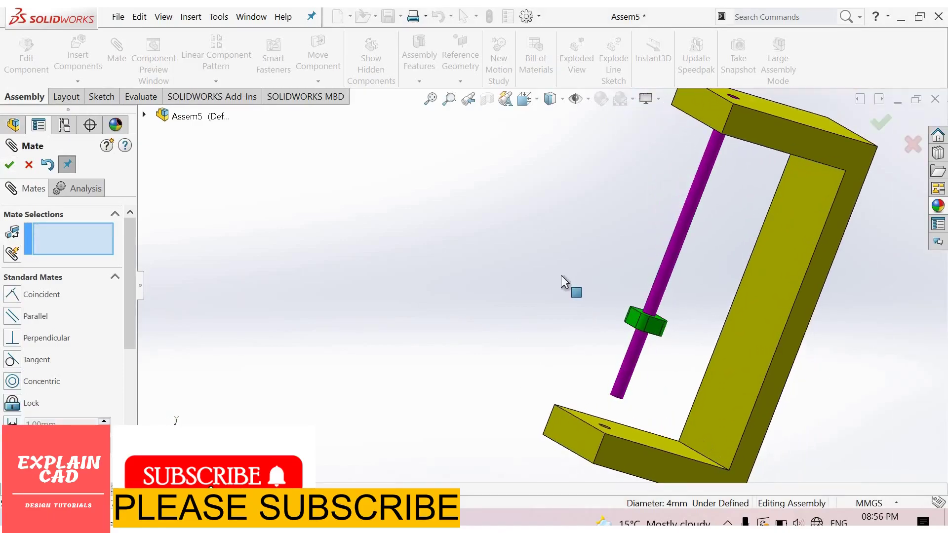
{"action": "scroll", "coordinate": [642, 329], "scroll_direction": "down", "scroll_amount": 4}
{"action": "left_click", "coordinate": [558, 274]}
{"action": "scroll", "coordinate": [498, 399], "scroll_direction": "up", "scroll_amount": 3}
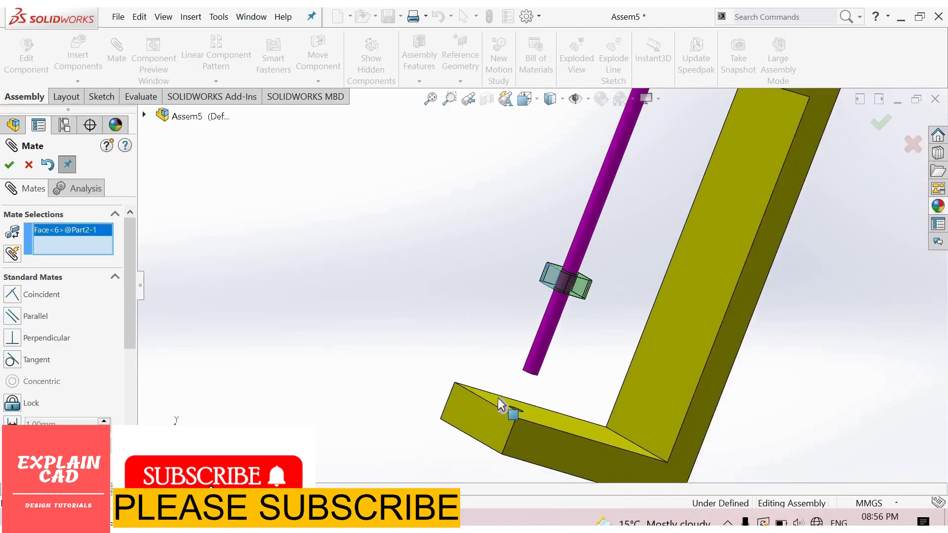
{"action": "scroll", "coordinate": [498, 398], "scroll_direction": "up", "scroll_amount": 2}
{"action": "left_click", "coordinate": [499, 397]}
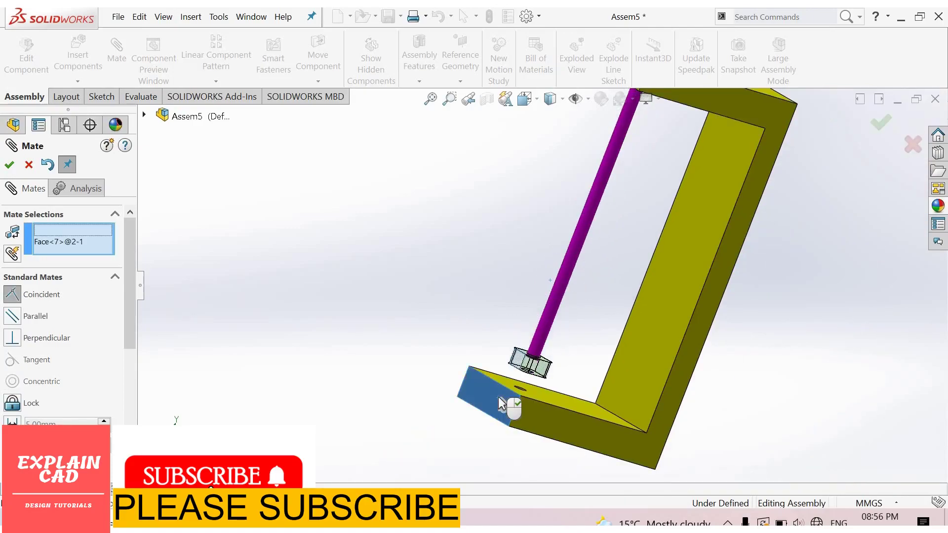
{"action": "left_click", "coordinate": [10, 166]}
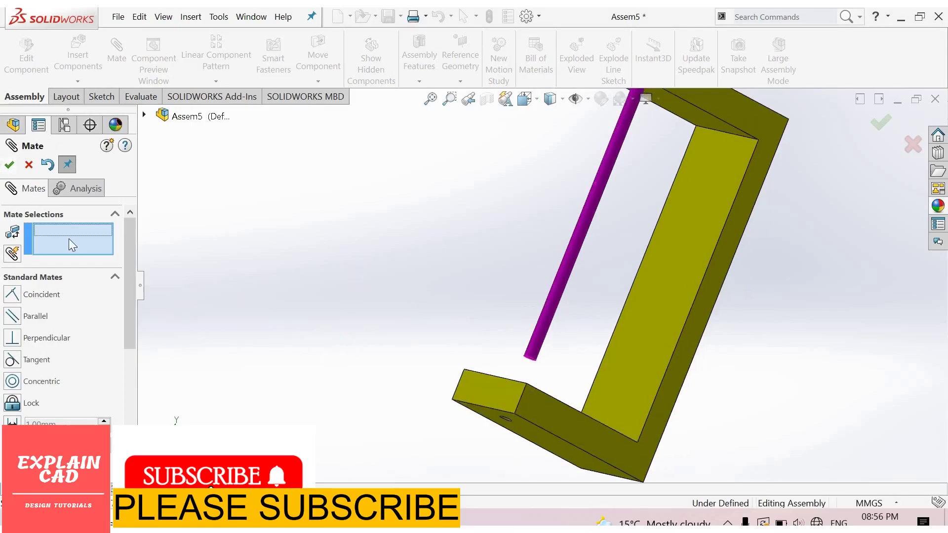
{"action": "left_click", "coordinate": [10, 165]}
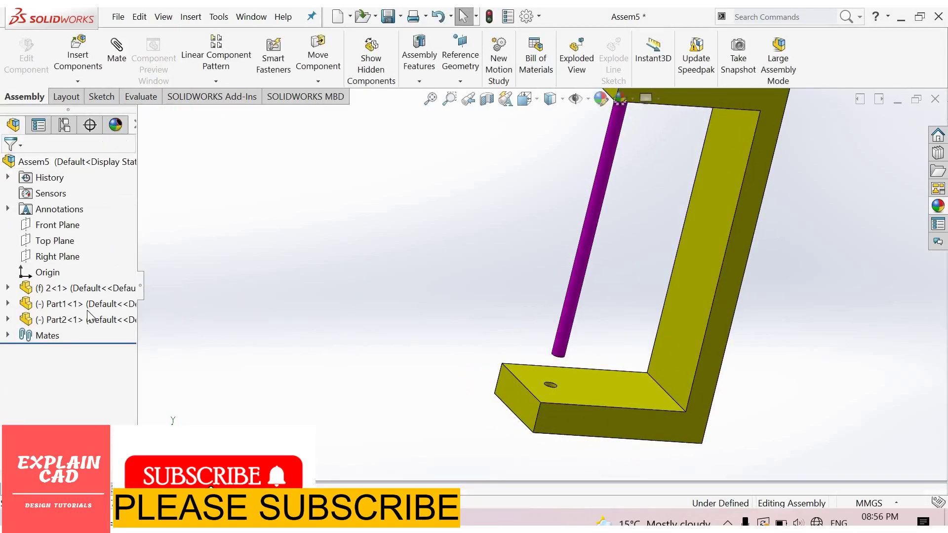
Step: Float the fixed bracket component and reposition the green nut along the rod between the bracket's arms
{"action": "left_click", "coordinate": [77, 320]}
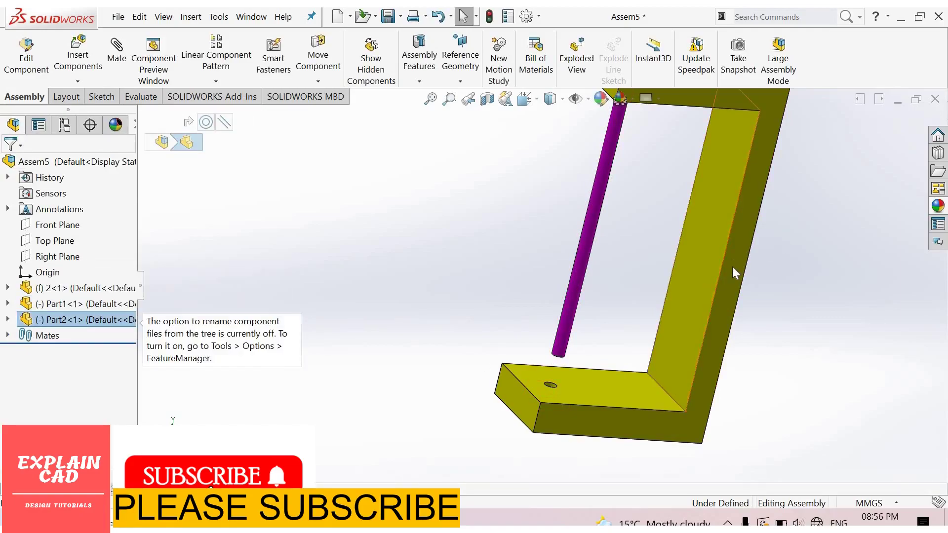
{"action": "left_click", "coordinate": [719, 292]}
{"action": "right_click", "coordinate": [771, 236]}
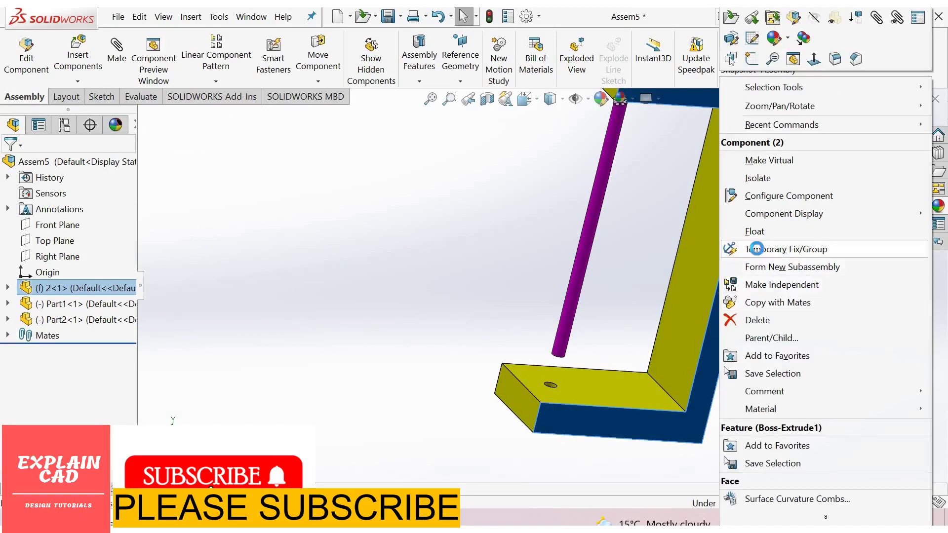
{"action": "left_click", "coordinate": [746, 234]}
{"action": "left_click_drag", "start_coordinate": [731, 289], "coordinate": [775, 394]}
{"action": "right_click_drag", "start_coordinate": [742, 420], "coordinate": [585, 242]}
{"action": "left_click_drag", "start_coordinate": [585, 242], "coordinate": [608, 189]}
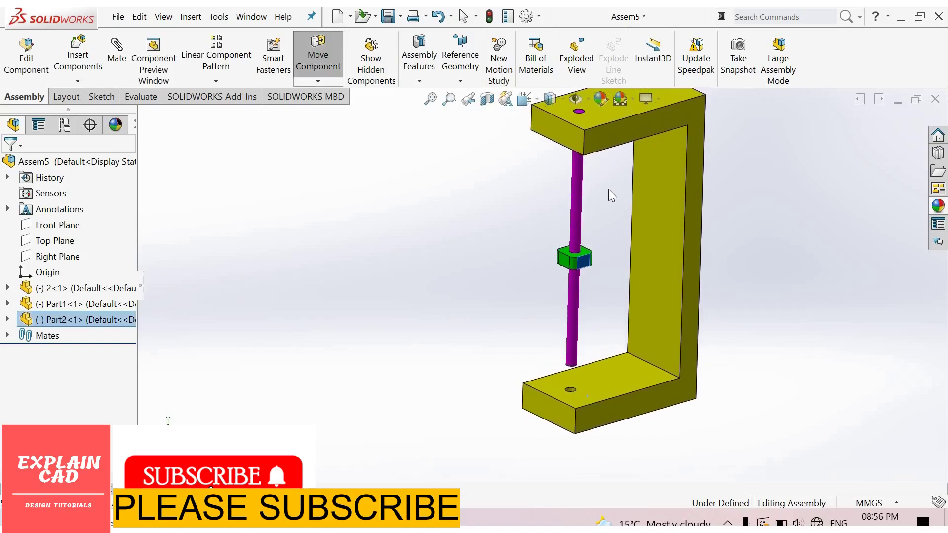
{"action": "left_click", "coordinate": [605, 219]}
Step: Start a mate and set its type to the advanced Distance mate
{"action": "scroll", "coordinate": [602, 218], "scroll_direction": "down", "scroll_amount": 1}
{"action": "middle_click_drag", "start_coordinate": [567, 218], "coordinate": [556, 174]}
{"action": "scroll", "coordinate": [556, 175], "scroll_direction": "down", "scroll_amount": 1}
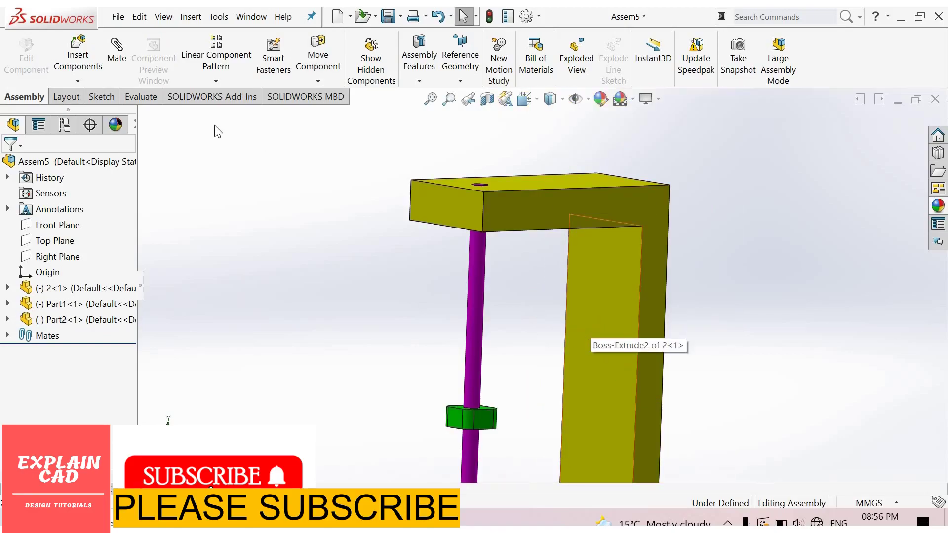
{"action": "left_click", "coordinate": [117, 50]}
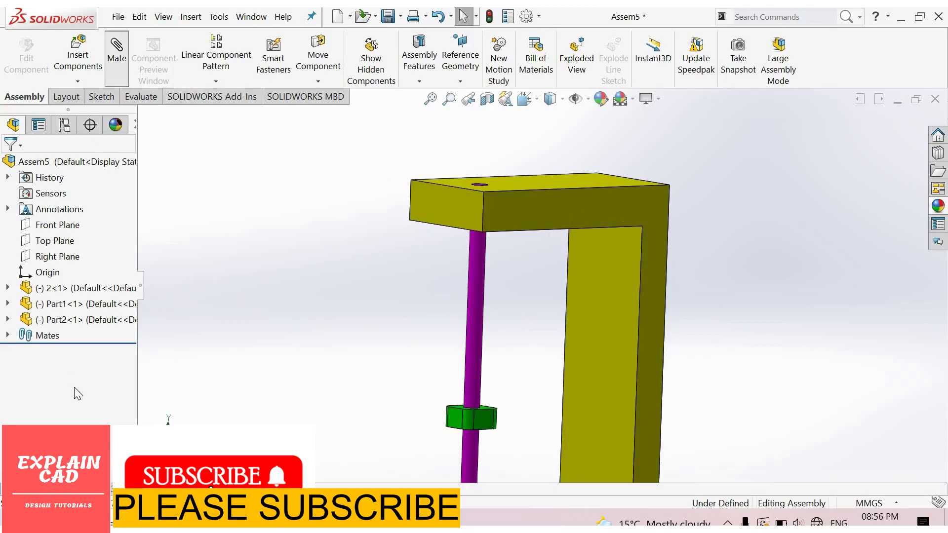
{"action": "scroll", "coordinate": [88, 361], "scroll_direction": "down", "scroll_amount": 5}
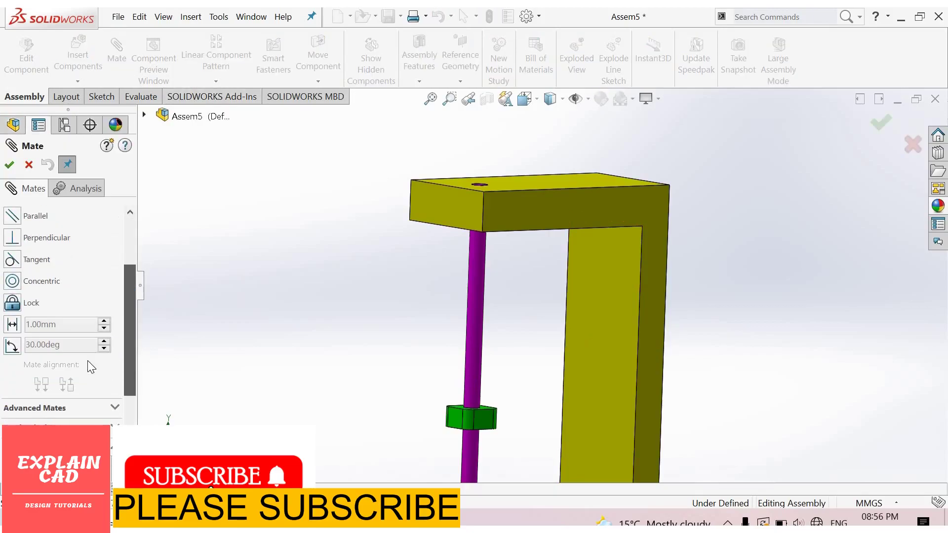
{"action": "left_click", "coordinate": [115, 361]}
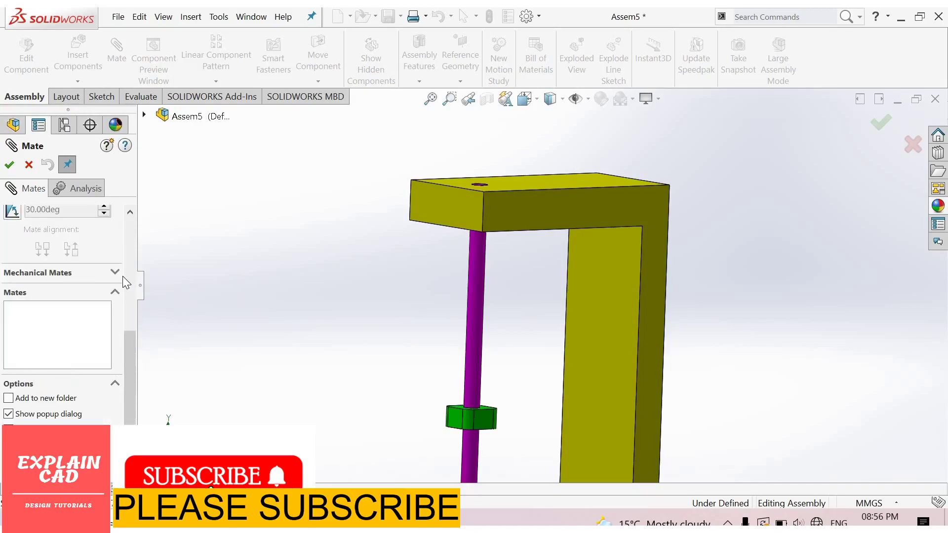
{"action": "scroll", "coordinate": [21, 357], "scroll_direction": "up", "scroll_amount": 1}
{"action": "scroll", "coordinate": [23, 362], "scroll_direction": "up", "scroll_amount": 3}
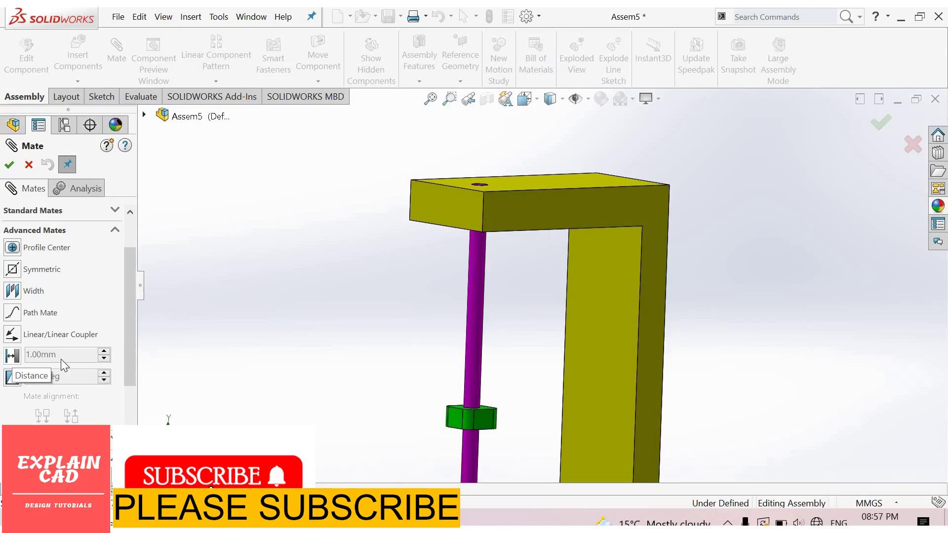
{"action": "left_click", "coordinate": [15, 358]}
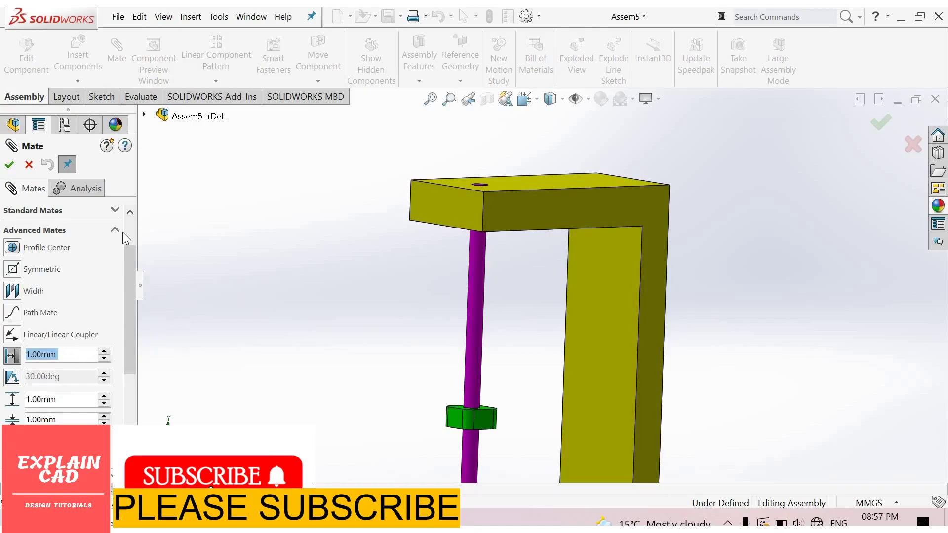
{"action": "scroll", "coordinate": [63, 233], "scroll_direction": "up", "scroll_amount": 3}
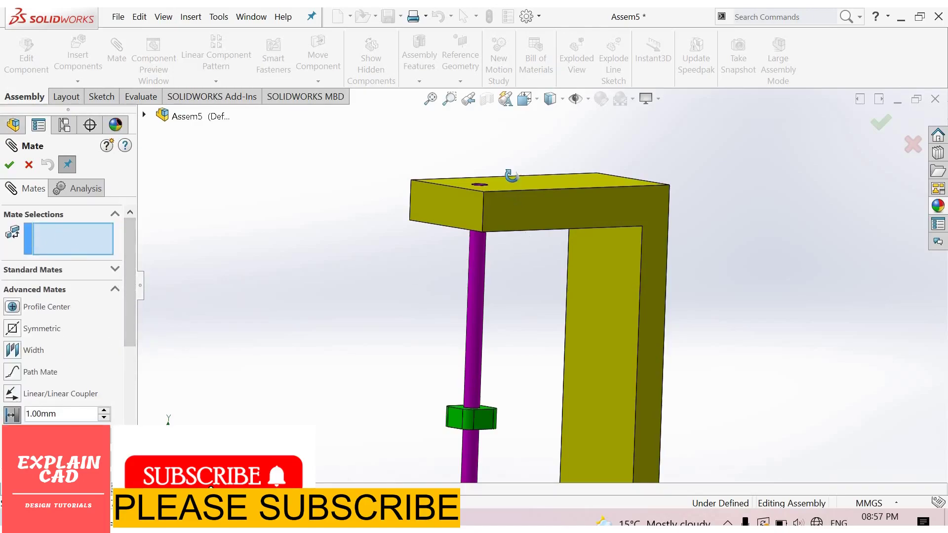
Step: Select the underside of the bracket's upper arm and the top face of the green nut as the distance mate's references
{"action": "middle_click_drag", "start_coordinate": [512, 176], "coordinate": [511, 158]}
{"action": "middle_click_drag", "start_coordinate": [485, 253], "coordinate": [471, 516]}
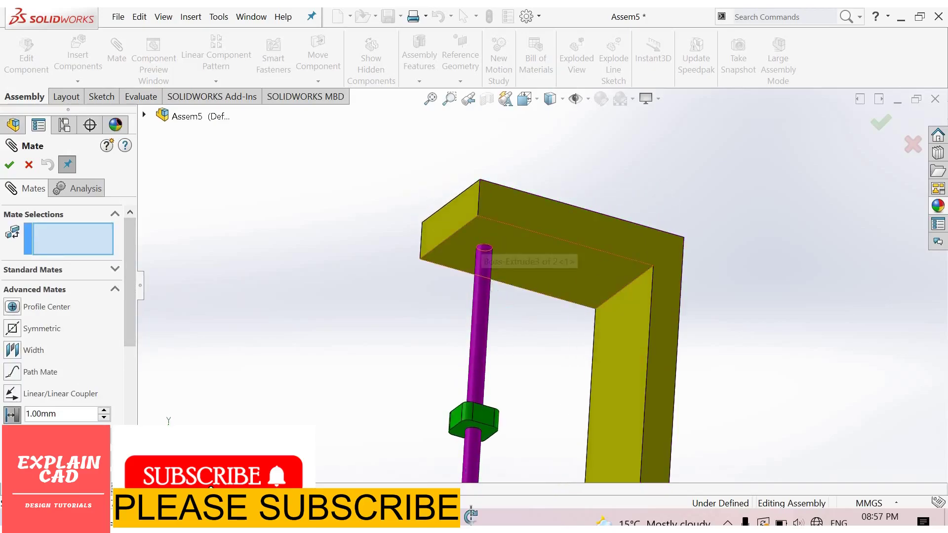
{"action": "left_click", "coordinate": [511, 269]}
{"action": "middle_click_drag", "start_coordinate": [483, 375], "coordinate": [523, 312]}
{"action": "scroll", "coordinate": [524, 312], "scroll_direction": "down", "scroll_amount": 3}
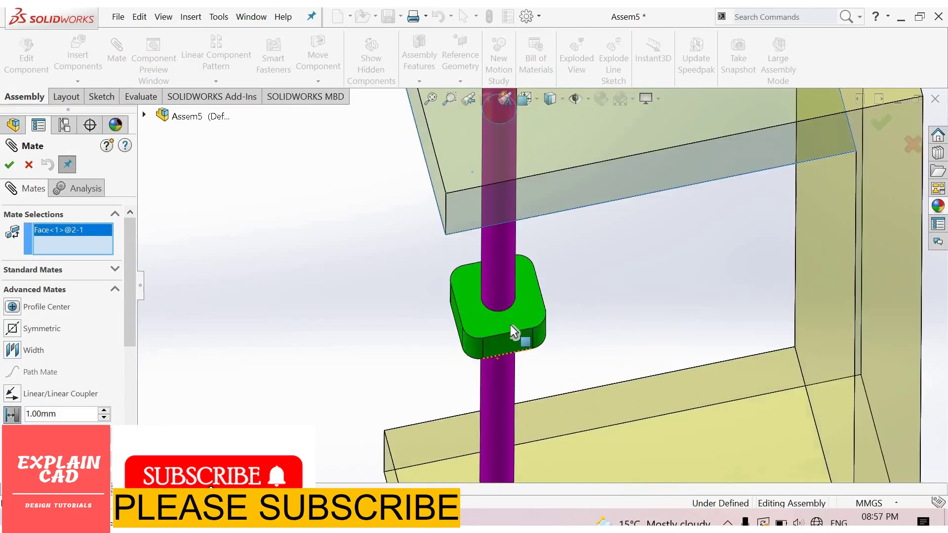
{"action": "left_click", "coordinate": [511, 324]}
{"action": "middle_click_drag", "start_coordinate": [437, 299], "coordinate": [435, 270]}
{"action": "scroll", "coordinate": [435, 277], "scroll_direction": "up", "scroll_amount": 3}
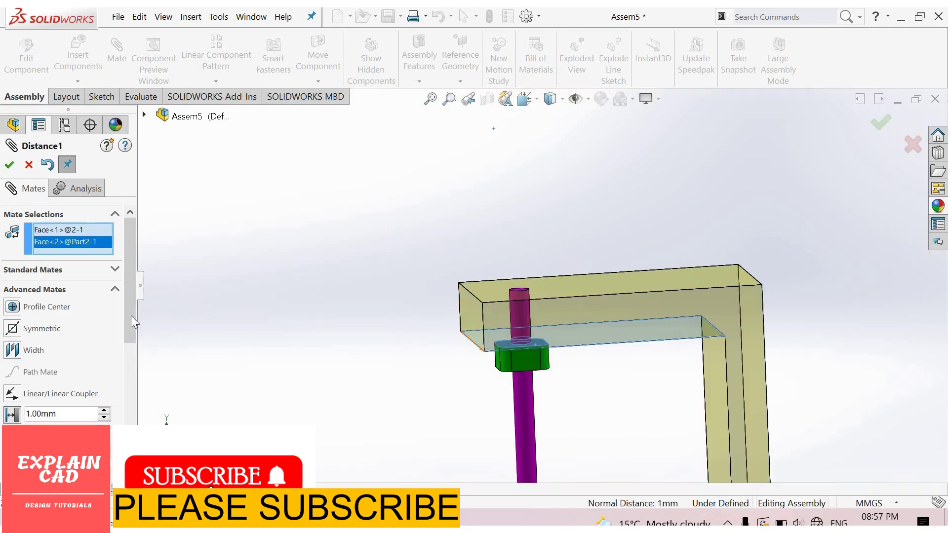
Step: Set the mate's distance to 60 mm and its minimum value to 20 mm, and accept the mate
{"action": "scroll", "coordinate": [64, 328], "scroll_direction": "down", "scroll_amount": 4}
{"action": "scroll", "coordinate": [73, 325], "scroll_direction": "down", "scroll_amount": 1}
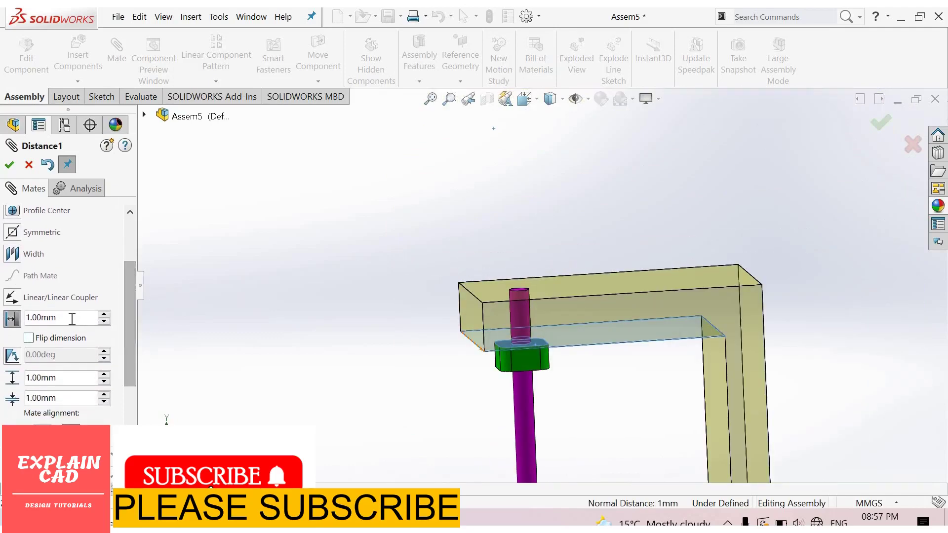
{"action": "double_click", "coordinate": [93, 320]}
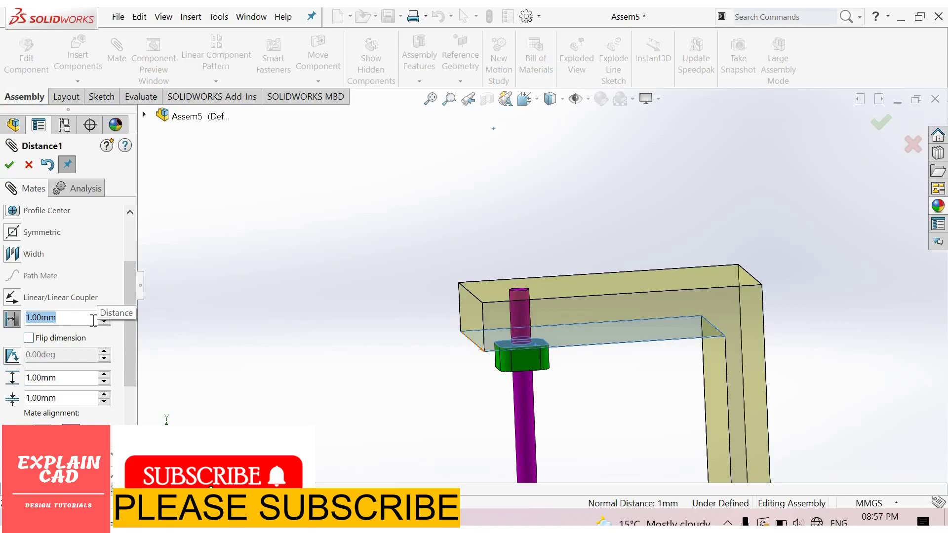
{"action": "type", "text": "60"}
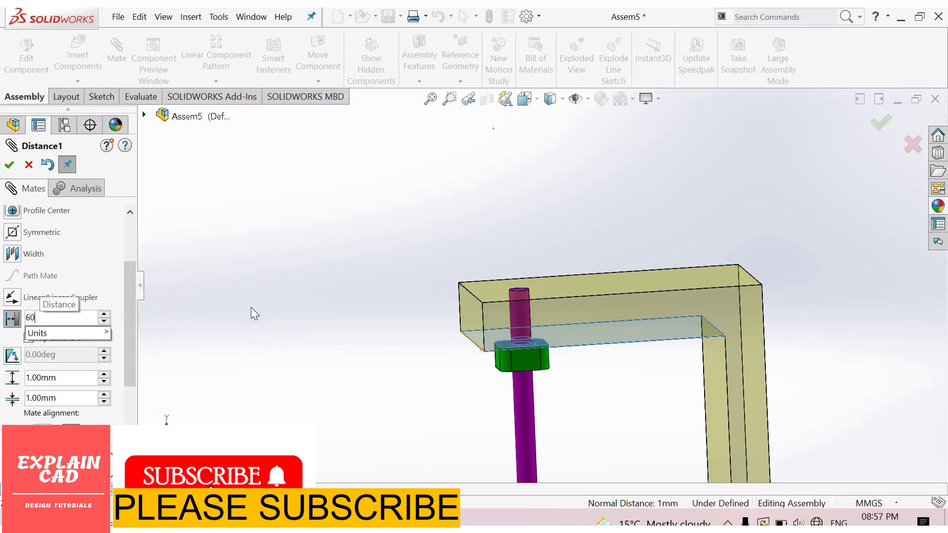
{"action": "key", "text": "Return"}
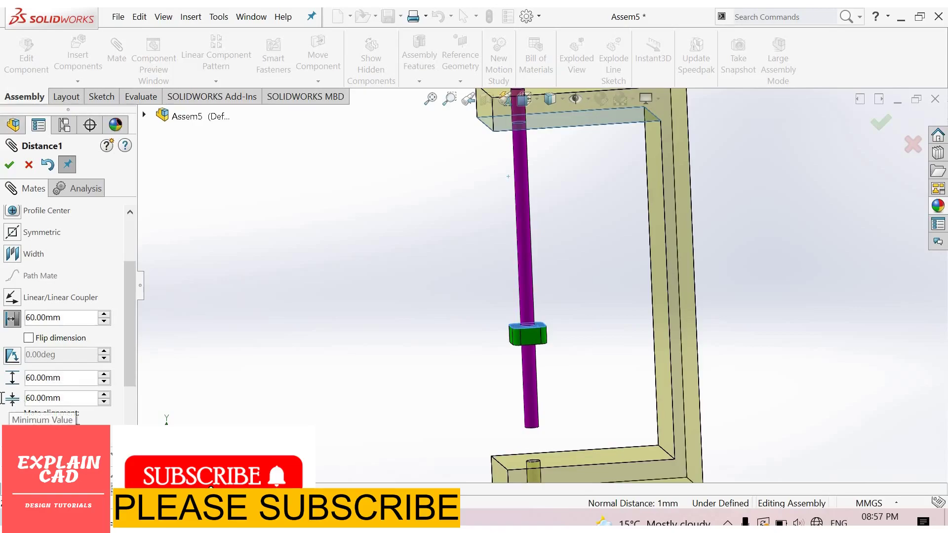
{"action": "left_click_drag", "start_coordinate": [62, 399], "coordinate": [1, 401]}
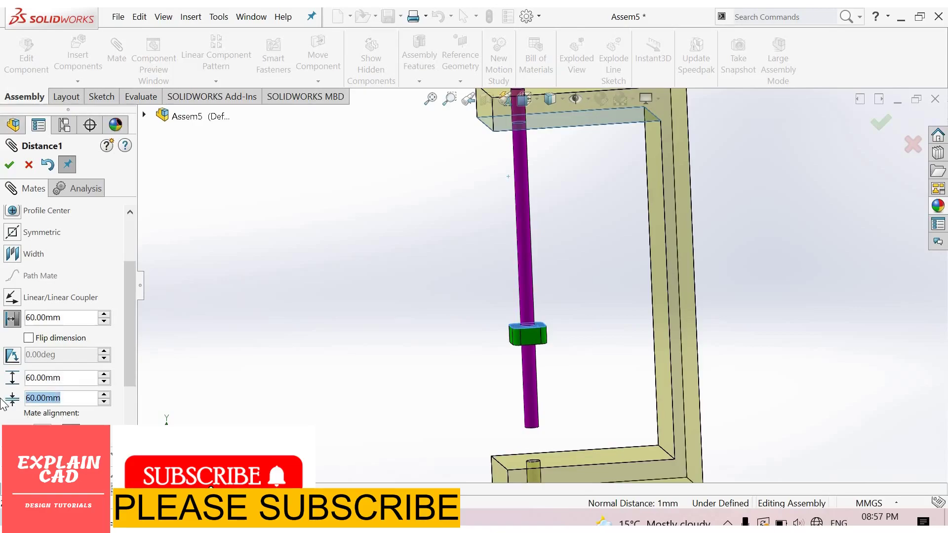
{"action": "type", "text": "20"}
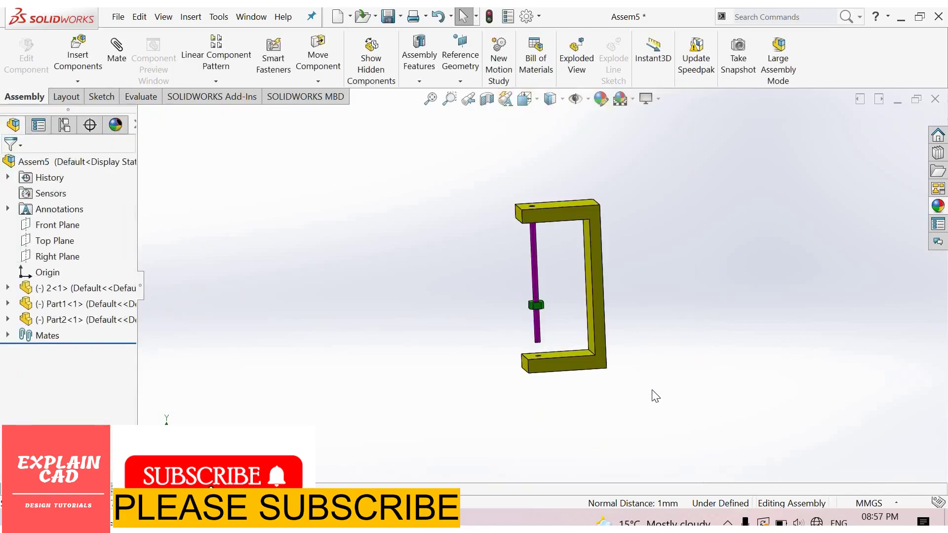
Step: Slide the green nut up the purple rod toward the bracket's upper arm to its travel limit
{"action": "scroll", "coordinate": [608, 373], "scroll_direction": "down", "scroll_amount": 4}
{"action": "scroll", "coordinate": [582, 377], "scroll_direction": "up", "scroll_amount": 3}
{"action": "scroll", "coordinate": [575, 372], "scroll_direction": "down", "scroll_amount": 3}
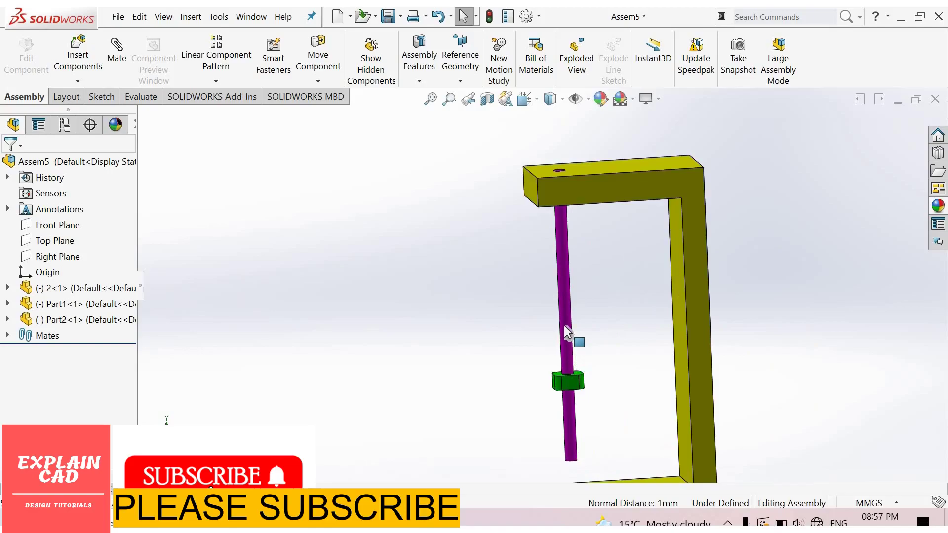
{"action": "left_click_drag", "start_coordinate": [562, 247], "coordinate": [695, 212]}
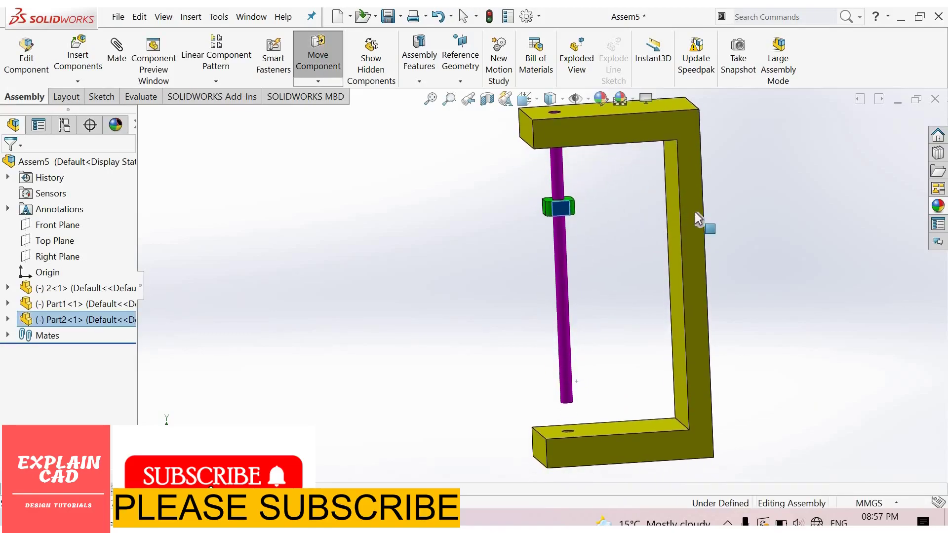
Step: Fix the yellow bracket component in place
{"action": "key", "text": "Escape"}
{"action": "left_click", "coordinate": [700, 213]}
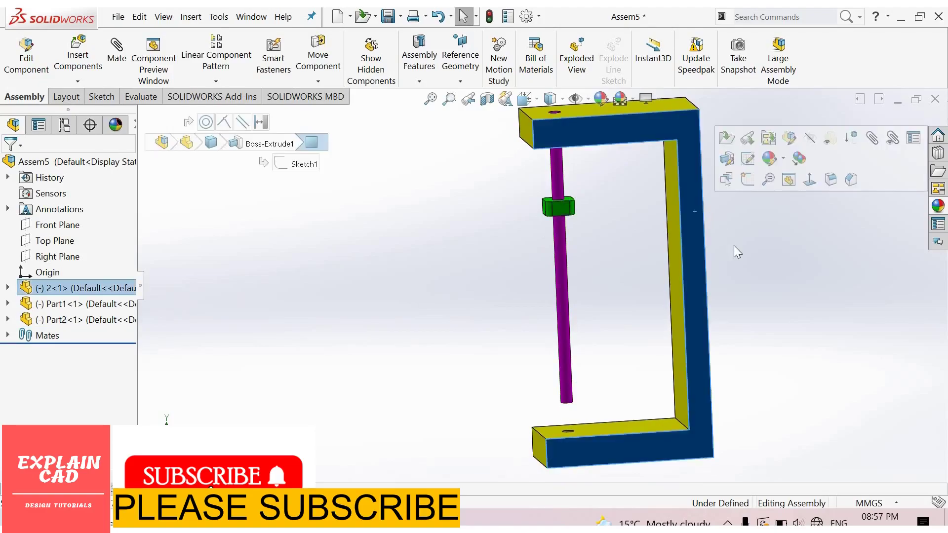
{"action": "right_click", "coordinate": [735, 235]}
{"action": "left_click", "coordinate": [731, 229]}
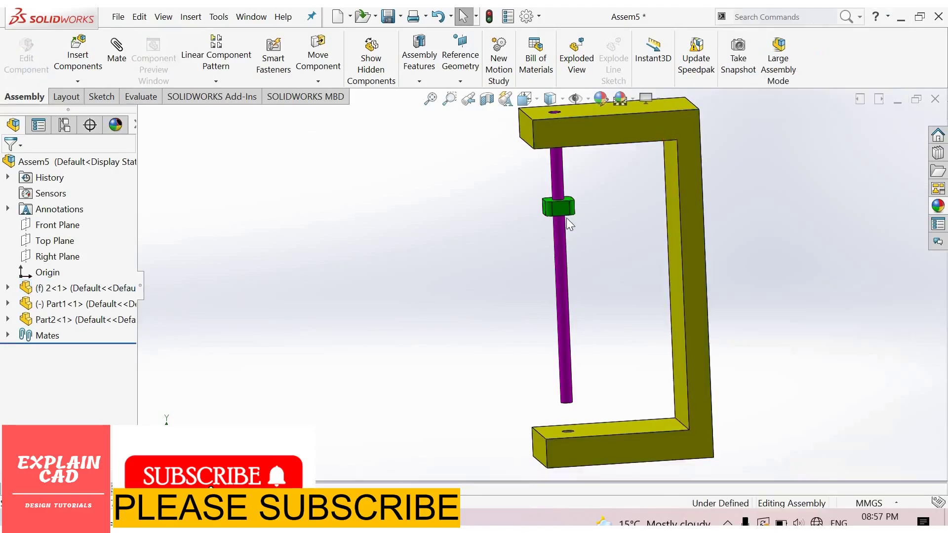
Step: Test the nut's upward limit and examine the gap between its top face and the underside of the bracket's upper arm
{"action": "scroll", "coordinate": [583, 232], "scroll_direction": "down", "scroll_amount": 5}
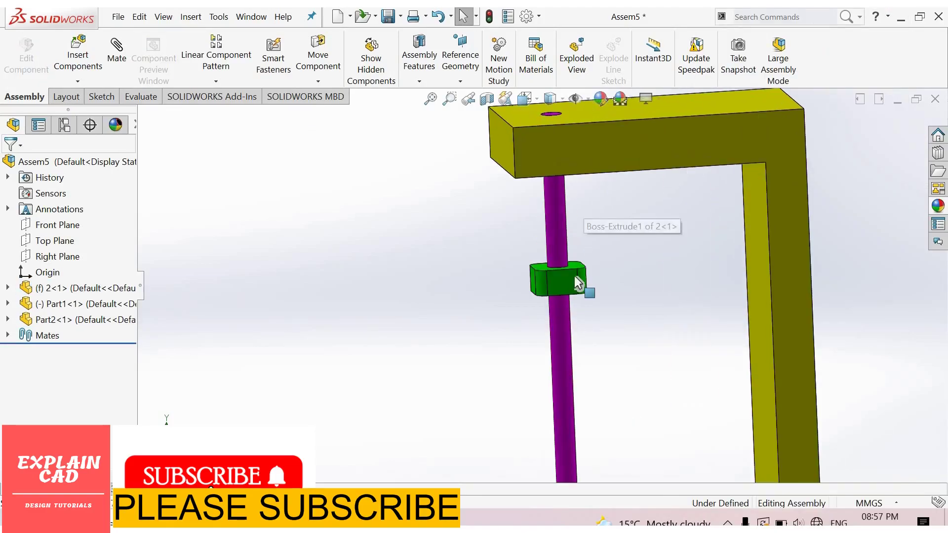
{"action": "left_click_drag", "start_coordinate": [572, 281], "coordinate": [576, 159]}
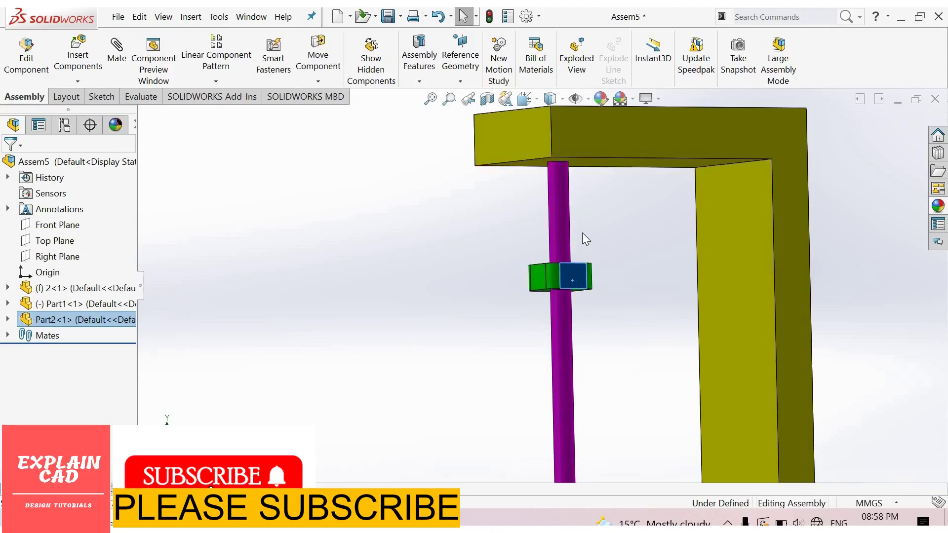
{"action": "middle_click_drag", "start_coordinate": [573, 191], "coordinate": [579, 334]}
{"action": "left_click", "coordinate": [587, 180]}
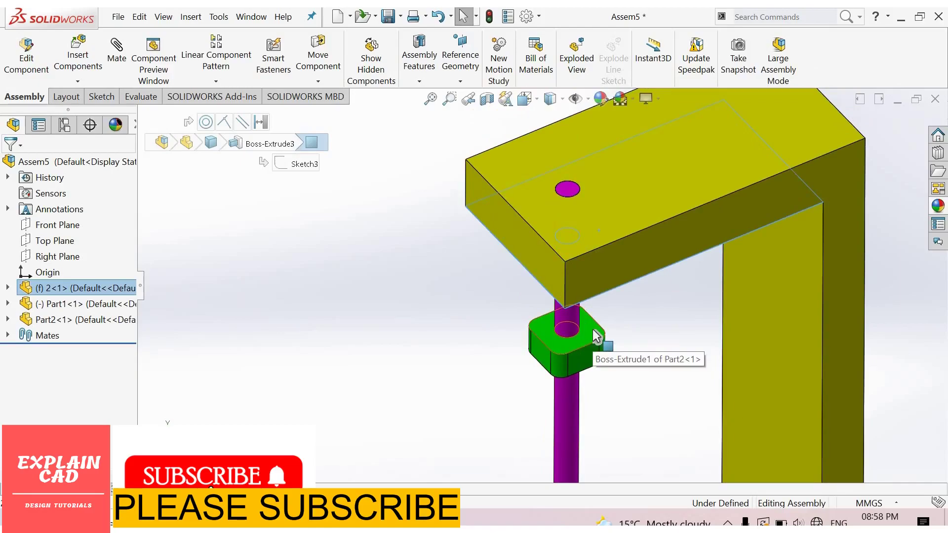
{"action": "left_click", "coordinate": [592, 329], "text": "ctrl"}
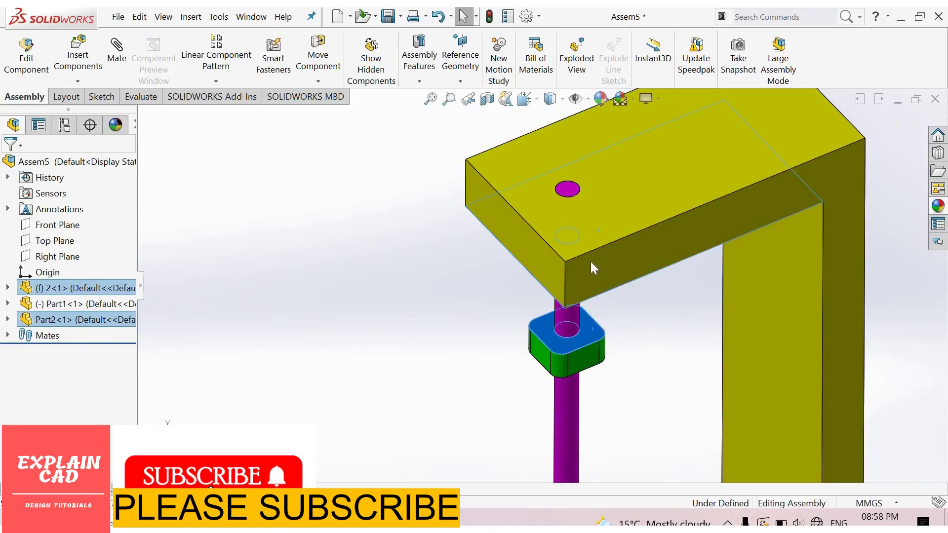
{"action": "scroll", "coordinate": [590, 262], "scroll_direction": "up", "scroll_amount": 3}
{"action": "middle_click_drag", "start_coordinate": [590, 291], "coordinate": [584, 268]}
{"action": "scroll", "coordinate": [585, 268], "scroll_direction": "down", "scroll_amount": 3}
{"action": "key", "text": "Escape"}
{"action": "scroll", "coordinate": [522, 239], "scroll_direction": "up", "scroll_amount": 1}
{"action": "scroll", "coordinate": [523, 239], "scroll_direction": "up", "scroll_amount": 2}
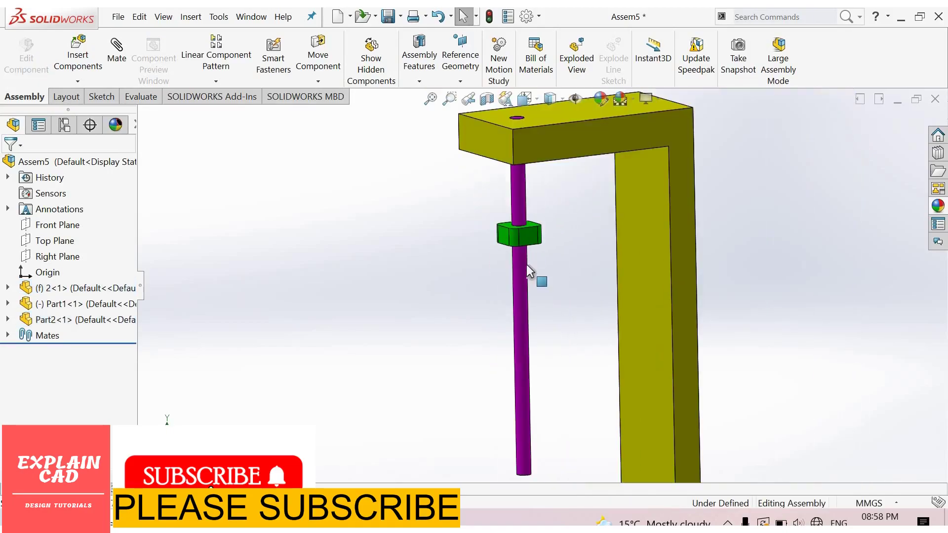
Step: Move the green nut up and down the purple rod to test both travel limits
{"action": "left_click_drag", "start_coordinate": [526, 241], "coordinate": [517, 160]}
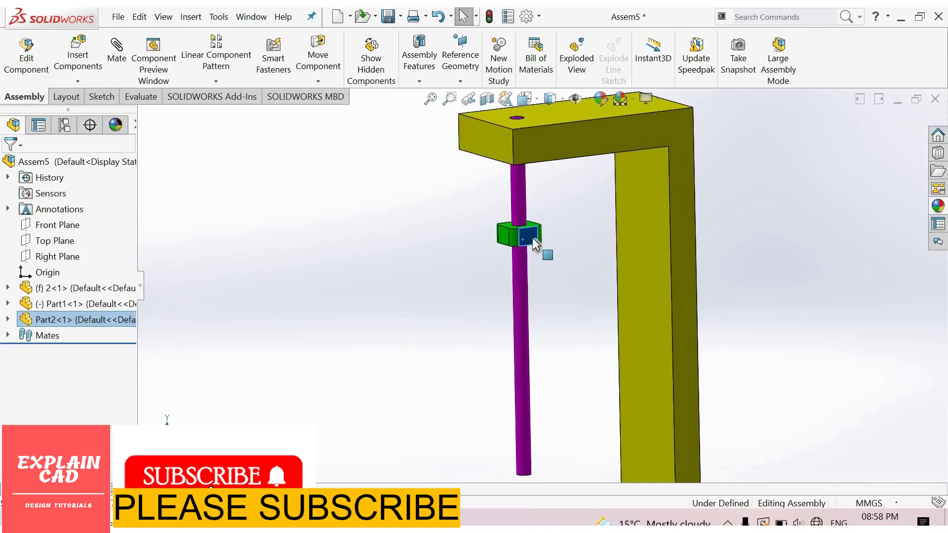
{"action": "left_click_drag", "start_coordinate": [532, 238], "coordinate": [528, 365]}
{"action": "left_click_drag", "start_coordinate": [528, 253], "coordinate": [527, 208]}
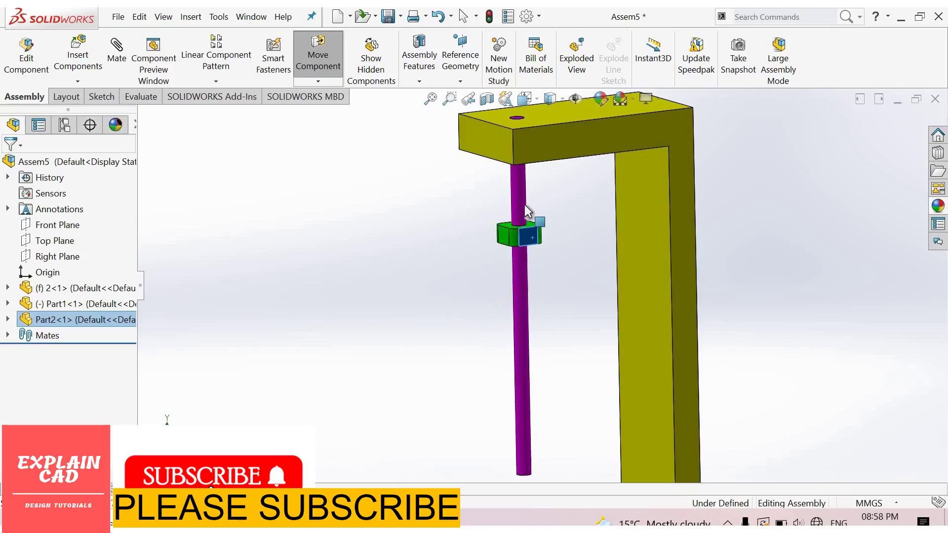